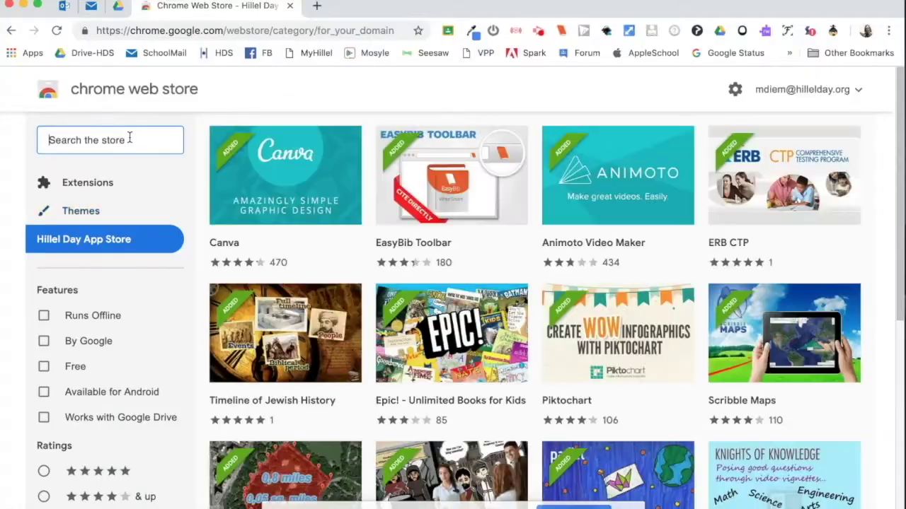
Search the Chrome Web Store for "alice keeler" and add the DriveSlides by Matt Miller and Alice Keeler extension to Chrome
click(130, 138)
text(alice keeler)
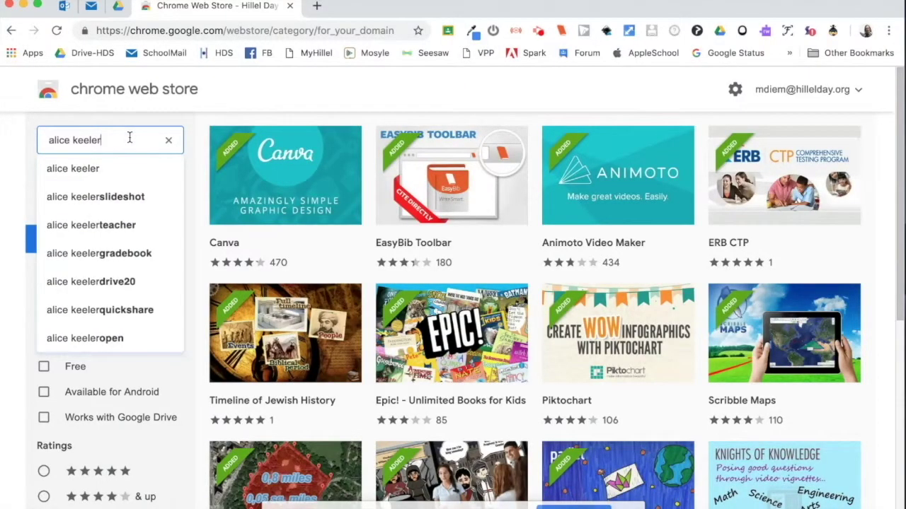
key(Return)
scroll(604, 386, down, 1)
scroll(603, 385, down, 3)
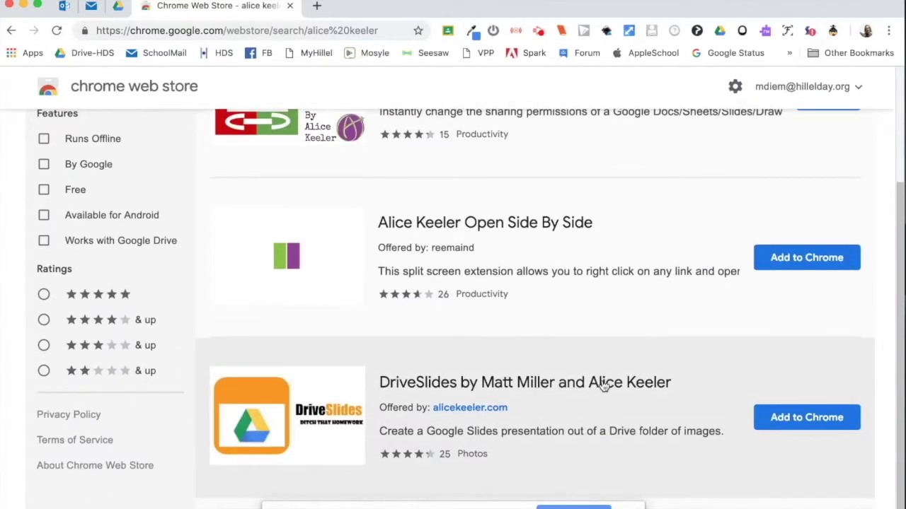
click(779, 421)
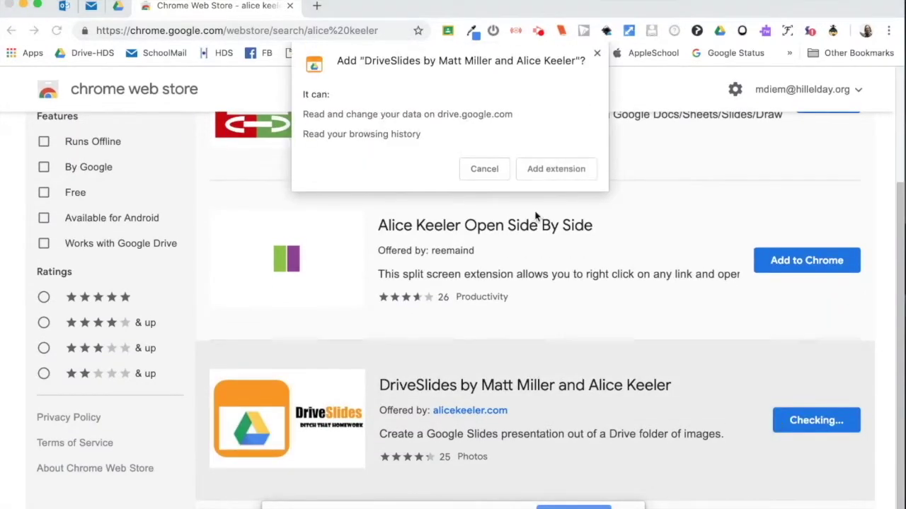
click(556, 168)
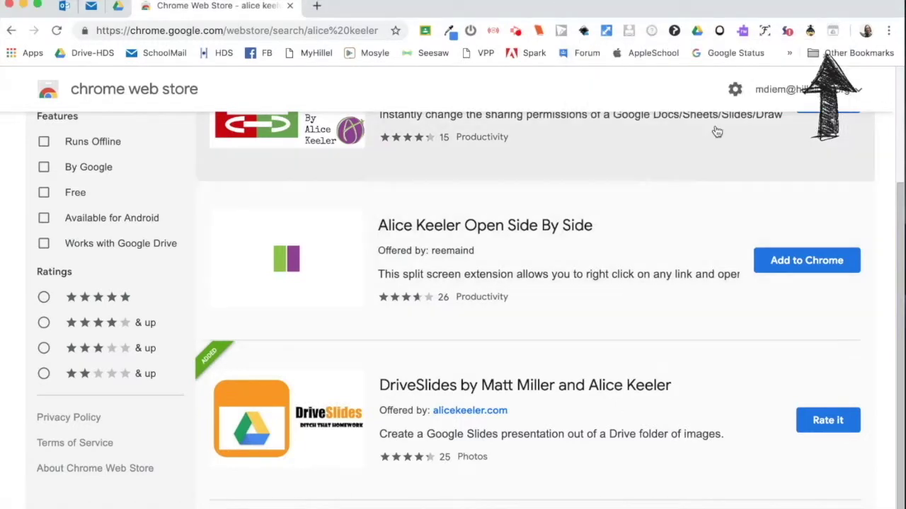
Switch to Google Drive, open the Quiver Masks folder inside 1819 Tech Pics, and generate a slide presentation from its images with DriveSlides
click(290, 5)
double_click(450, 251)
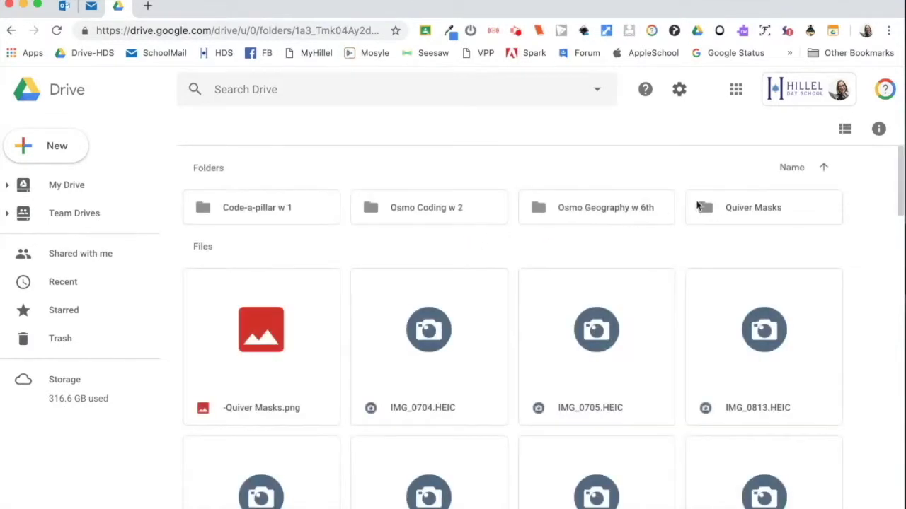
double_click(727, 207)
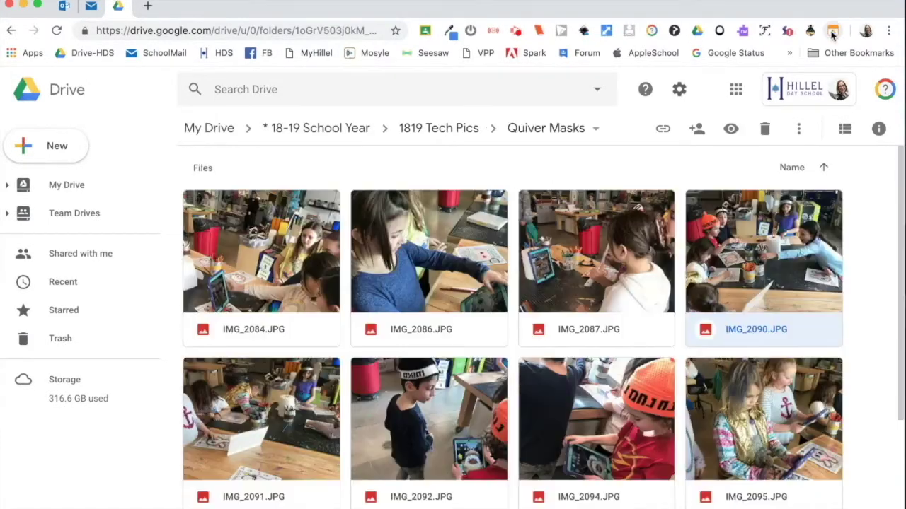
click(834, 31)
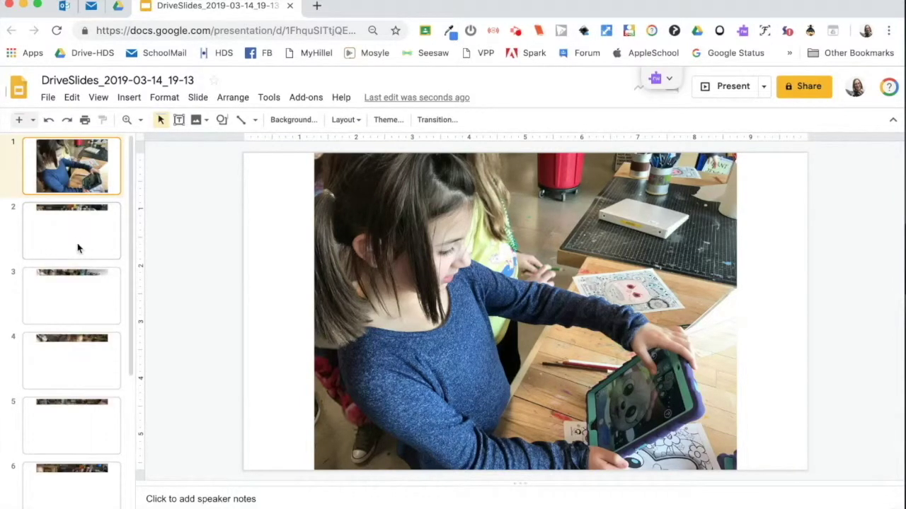
scroll(78, 312, down, 3)
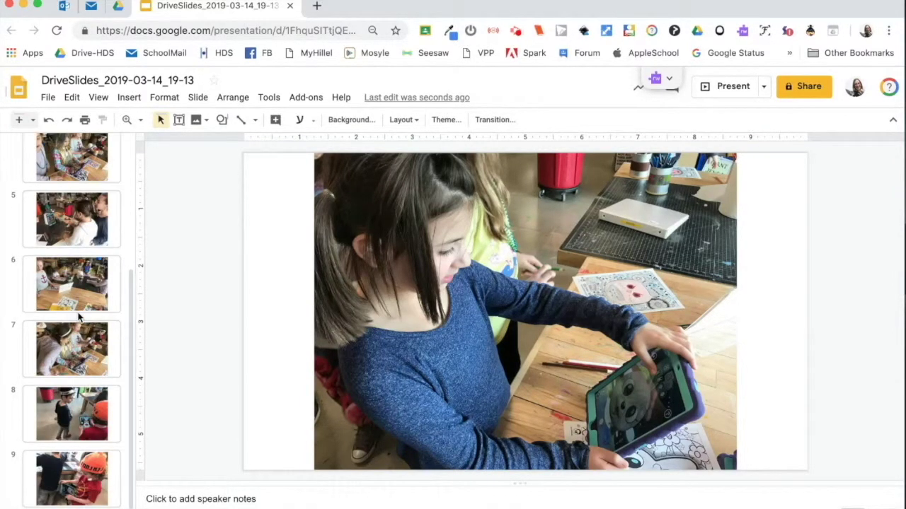
scroll(78, 316, up, 3)
Rename the generated presentation "Quiver Masks - print ready"
click(113, 80)
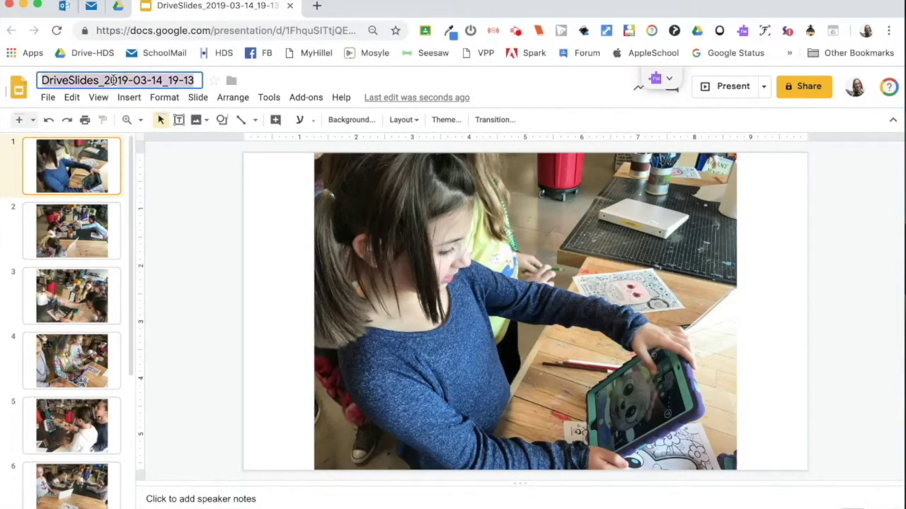
text(Quiver Masks)
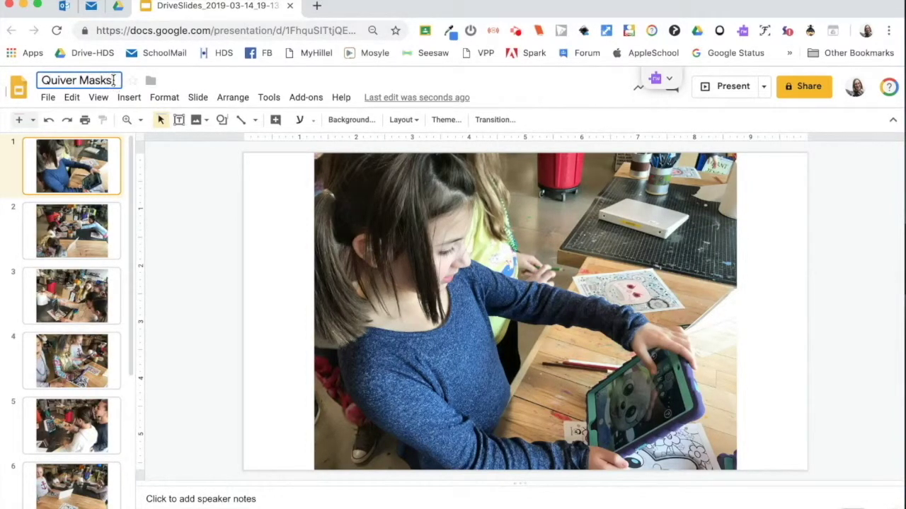
text( - print ready)
key(Return)
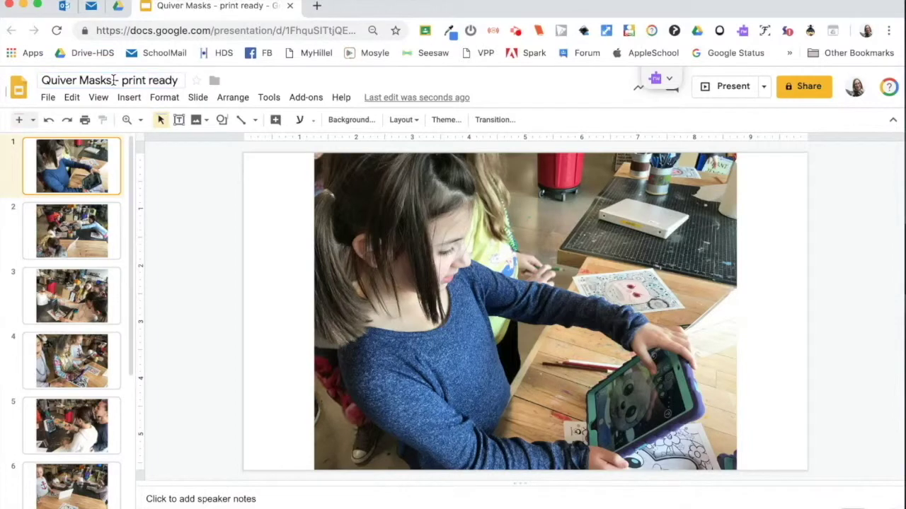
Change the presentation's page setup to a custom size of 11 × 8.5 inches
click(47, 97)
click(92, 481)
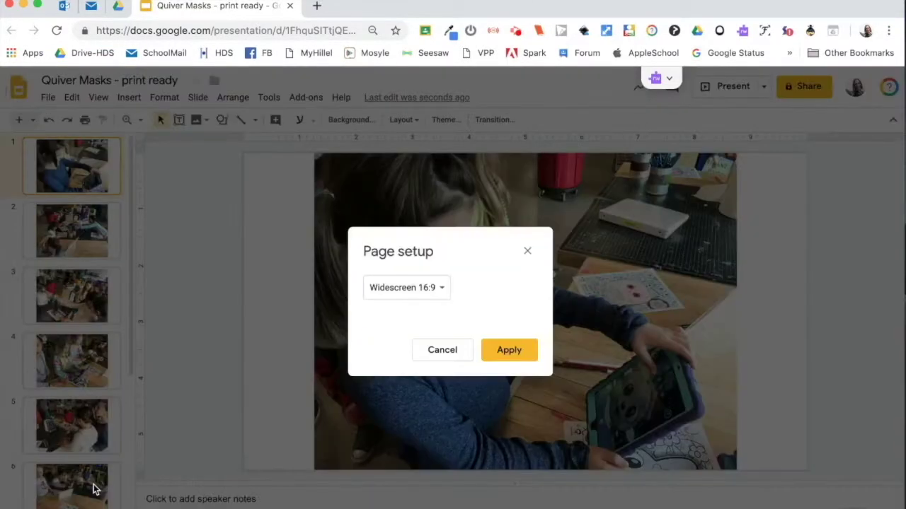
click(412, 302)
click(406, 329)
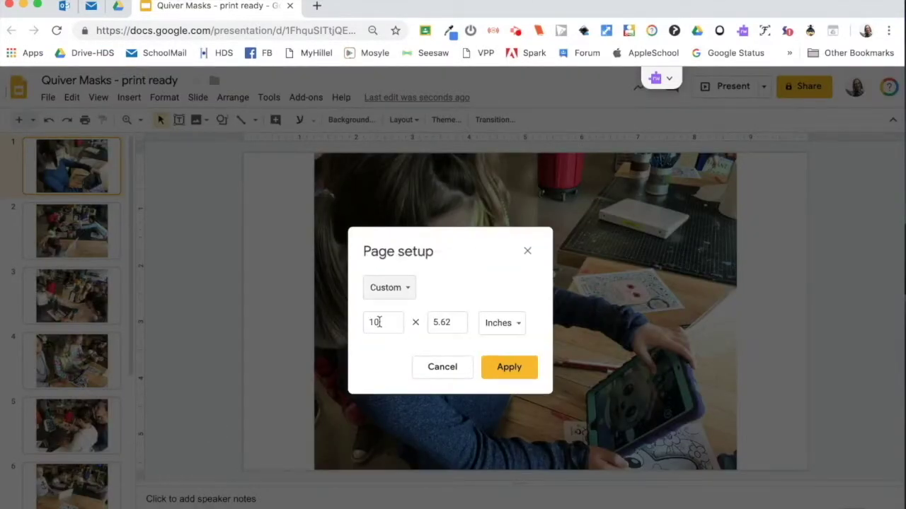
double_click(380, 322)
text(11)
key(Tab)
text(8)
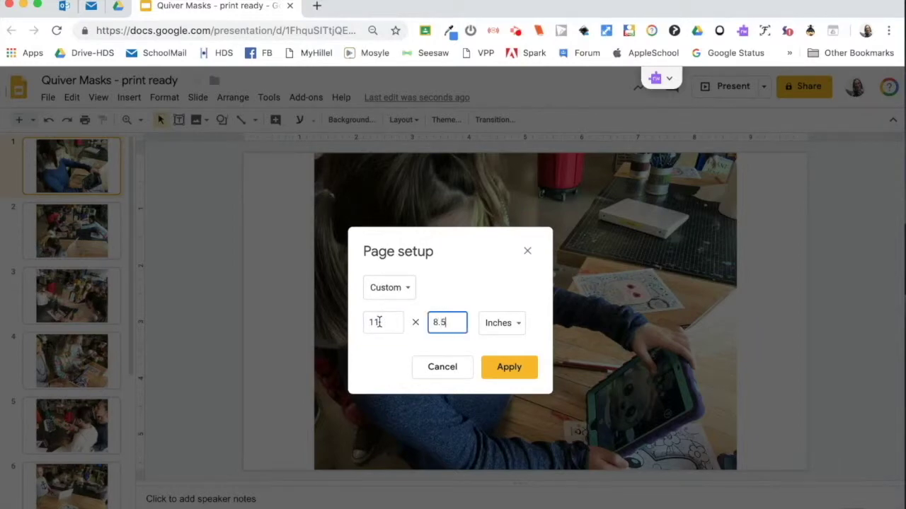
key(Return)
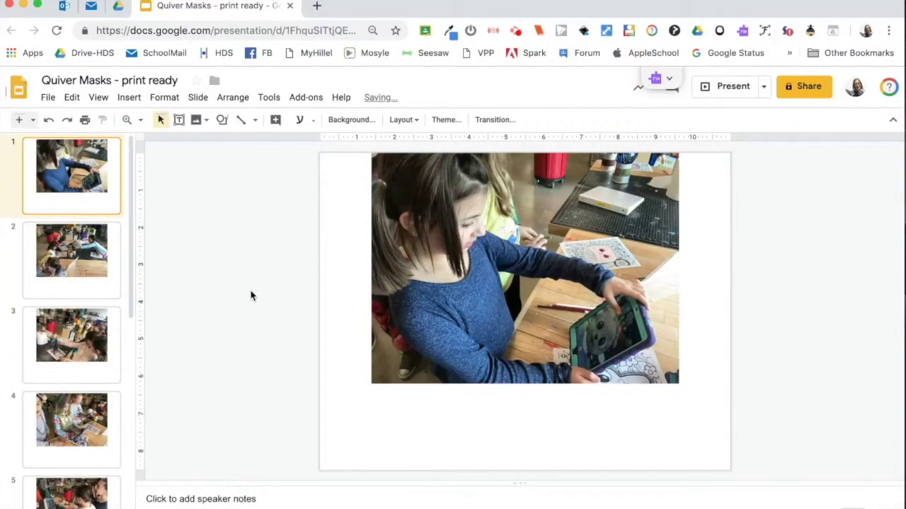
Open the Simple Light theme's master slide for editing and delete all of its placeholders
click(197, 99)
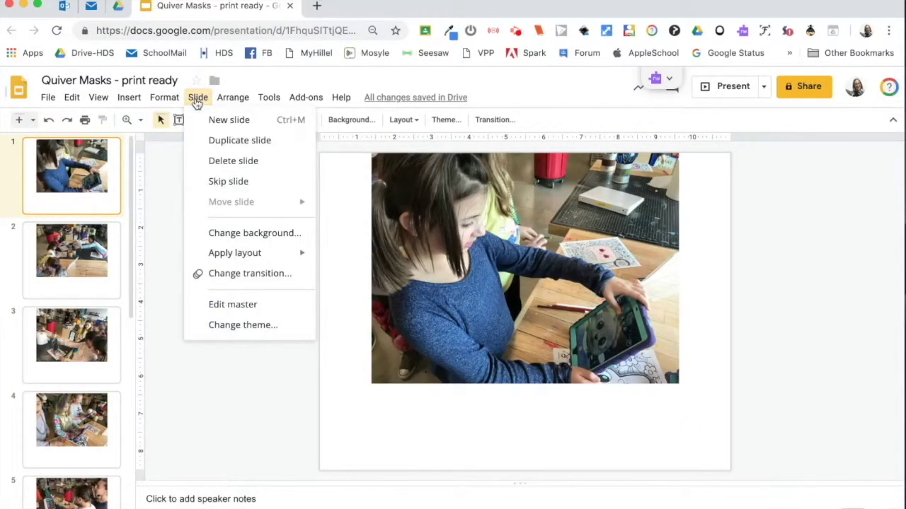
click(235, 305)
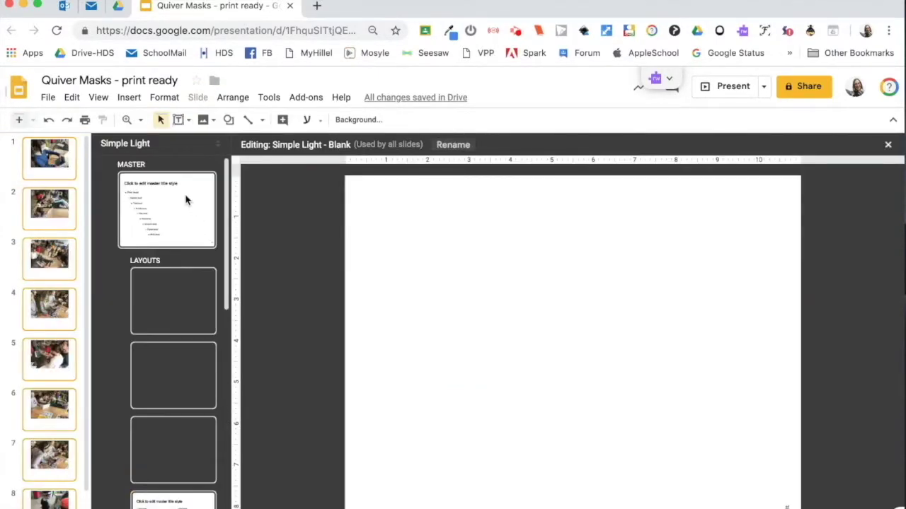
click(185, 200)
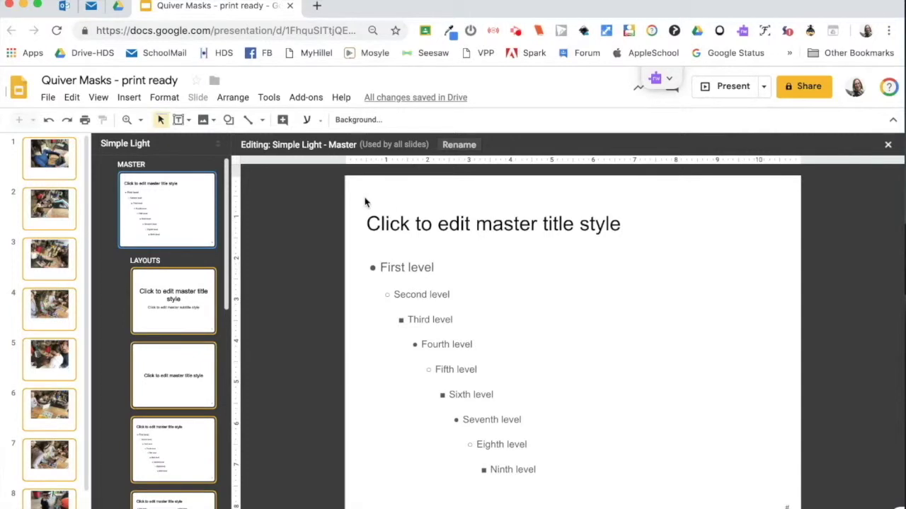
key(super+a)
key(BackSpace)
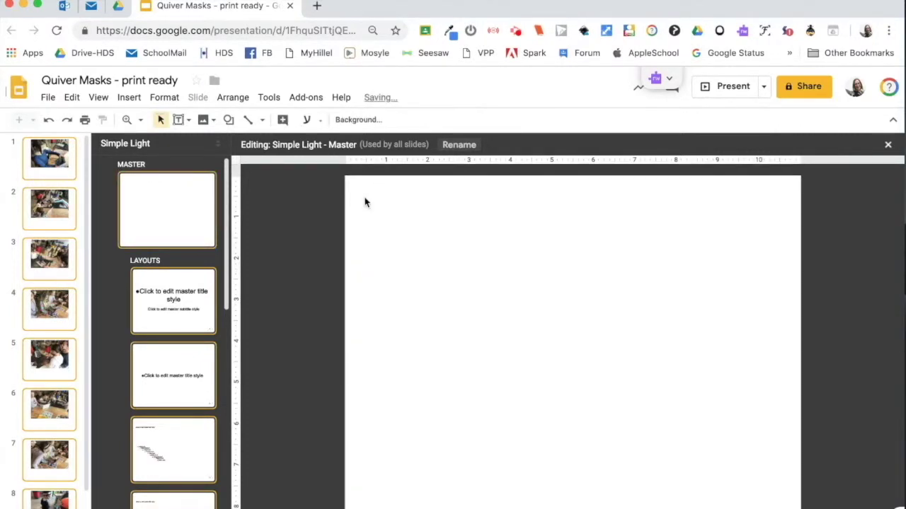
Insert the -Quiver Masks.png image from Drive onto the master slide and shrink it into the slide's lower right corner
click(212, 120)
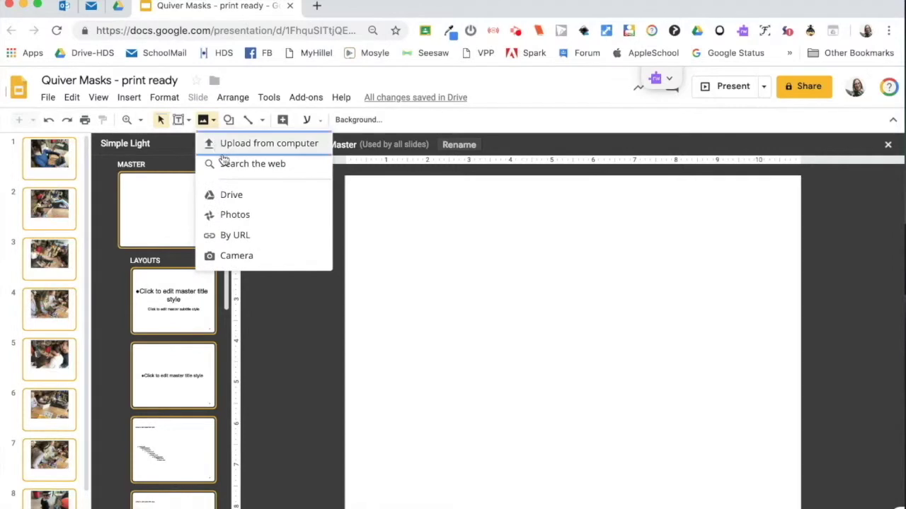
click(226, 199)
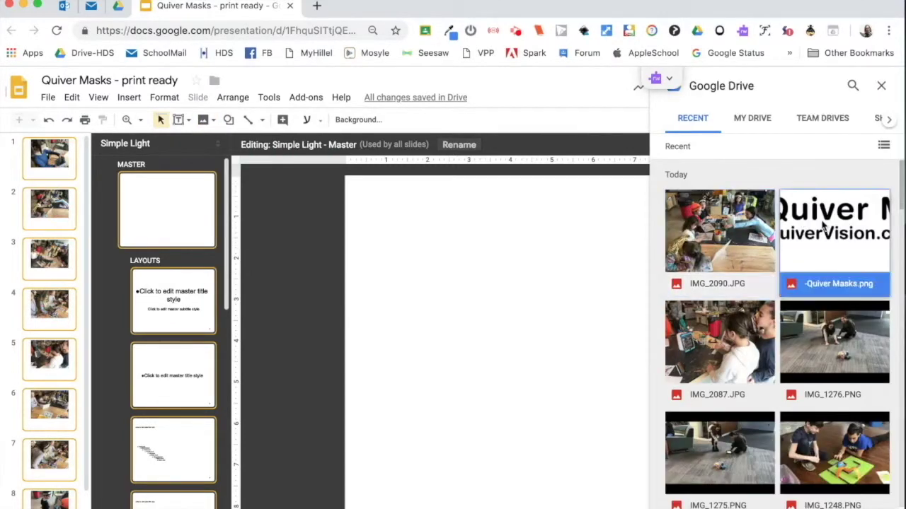
click(819, 224)
drag(586, 223, 588, 489)
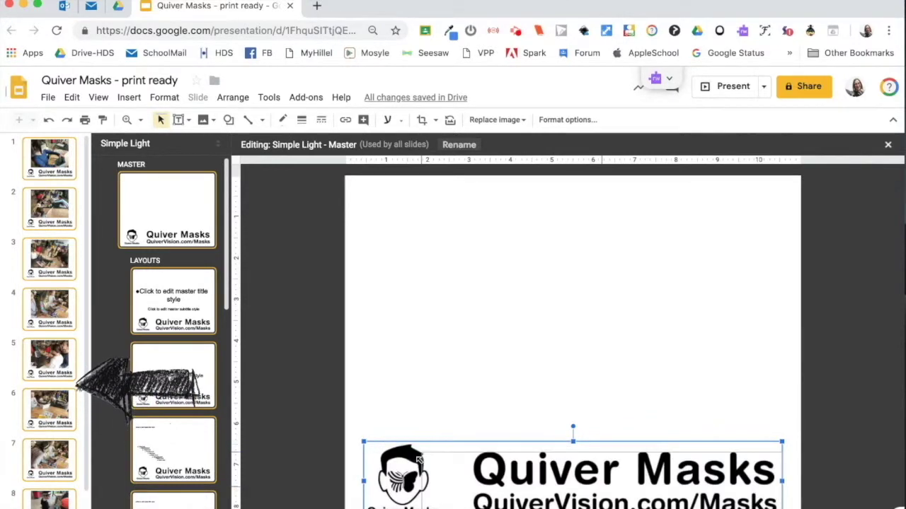
drag(476, 468, 531, 461)
click(377, 341)
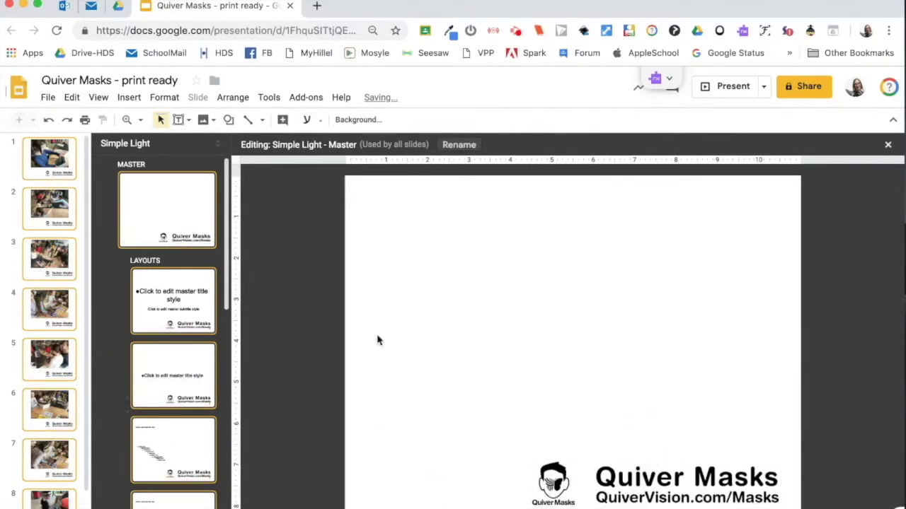
Add a text box reading "Pre-Purim play with" to the master slide
click(191, 122)
click(197, 141)
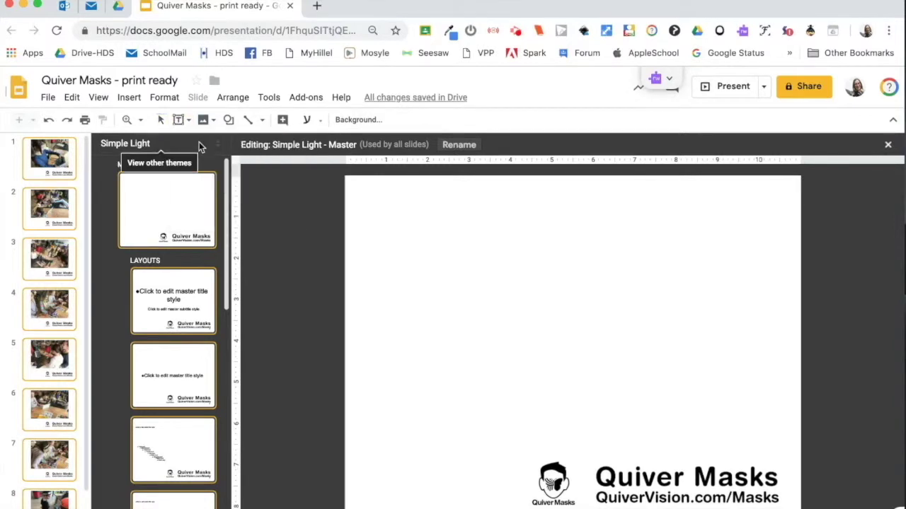
drag(388, 272, 565, 316)
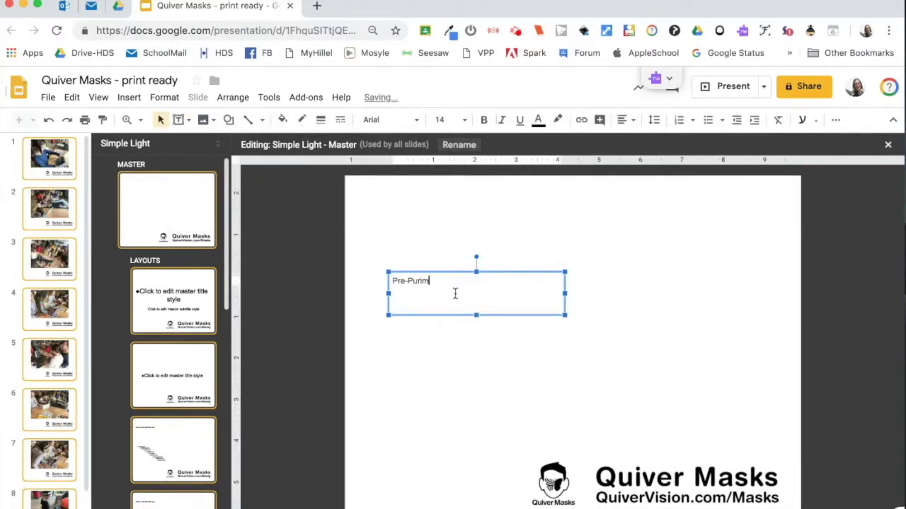
text(Pre-Purim play with)
Format the master slide's "Pre-Purim play with" text in Arial Rounded at size 30
key(super+a)
click(389, 120)
click(404, 176)
click(447, 121)
click(443, 342)
Widen the text box, move it to the slide's bottom beside the Quiver Masks logo, and slightly reduce its font size
drag(566, 293, 623, 291)
drag(550, 271, 506, 473)
click(439, 119)
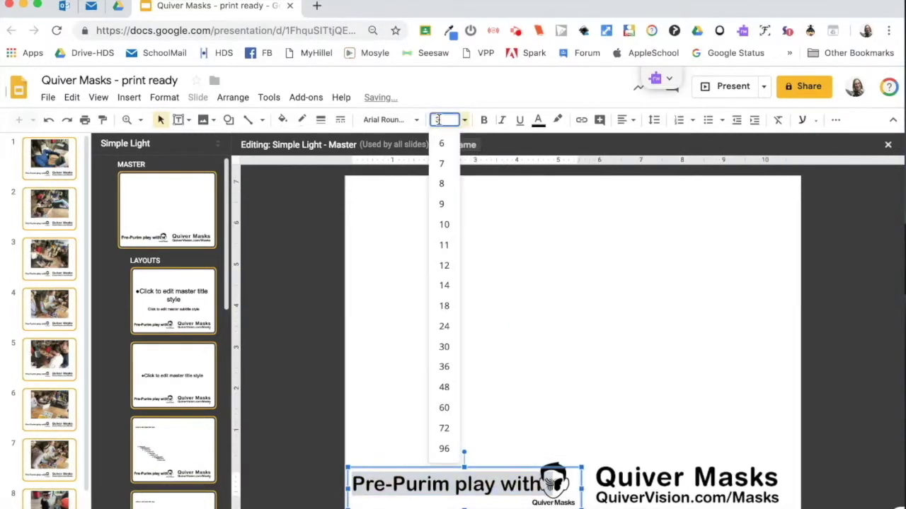
click(438, 120)
click(622, 331)
Shift the logo slightly right of the text, and move the text box and logo together slightly down and right
drag(636, 486, 641, 486)
click(593, 382)
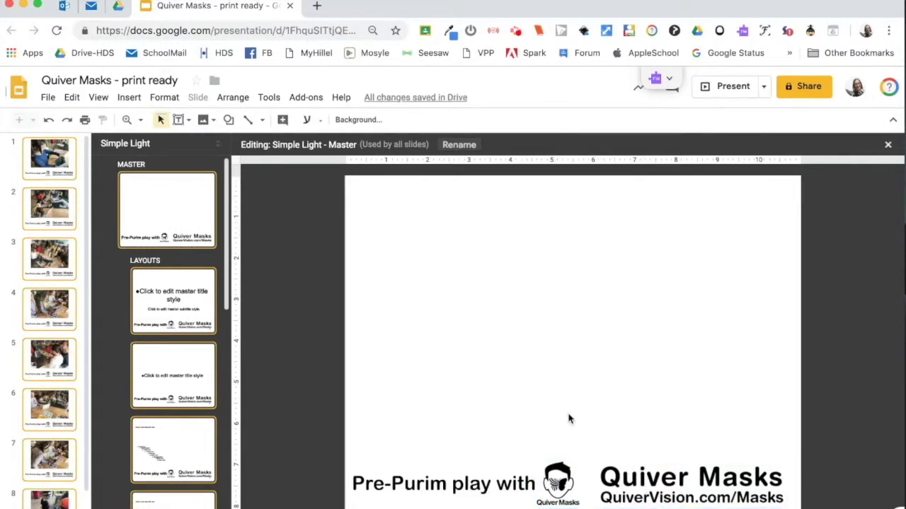
click(510, 494)
shift+click(606, 489)
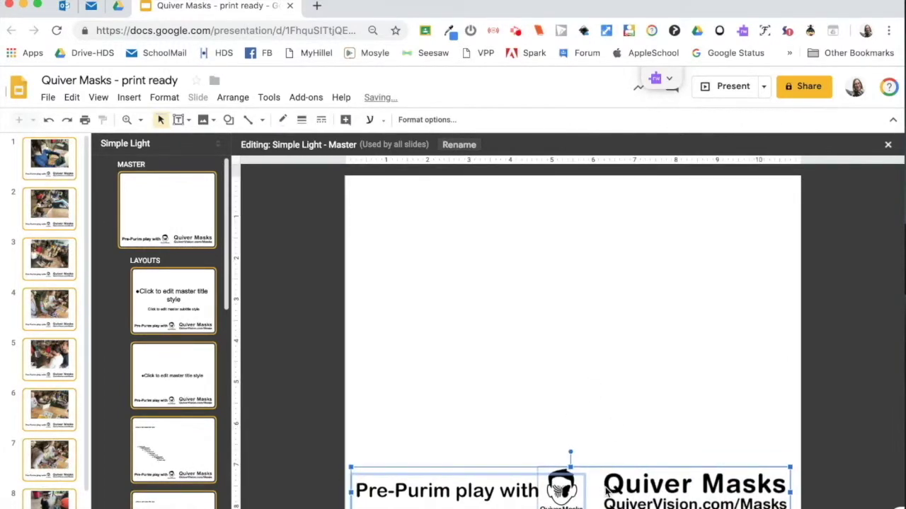
click(564, 375)
Leave master editing and go through the slides to check the footer text and logo below each photo
click(39, 159)
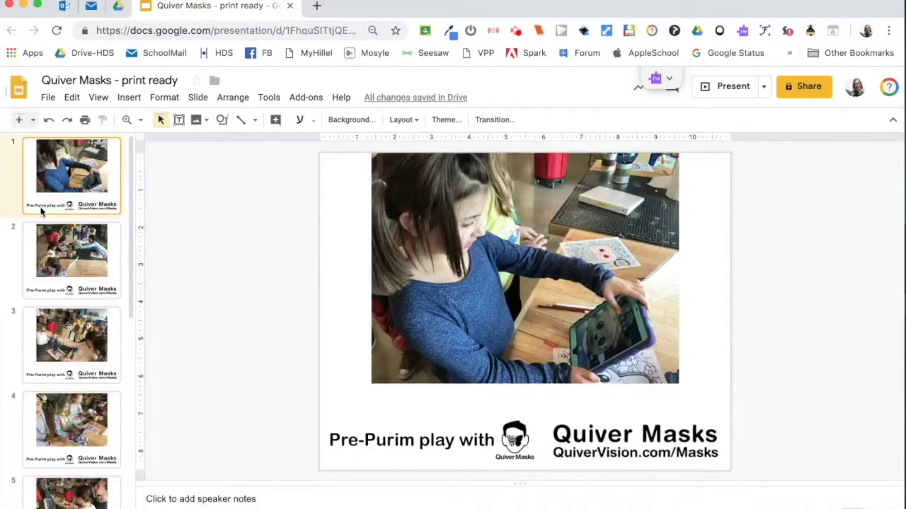
click(53, 262)
key(Down)
key(Down)
key(Down)
key(Down)
key(Down)
key(Down)
key(Down)
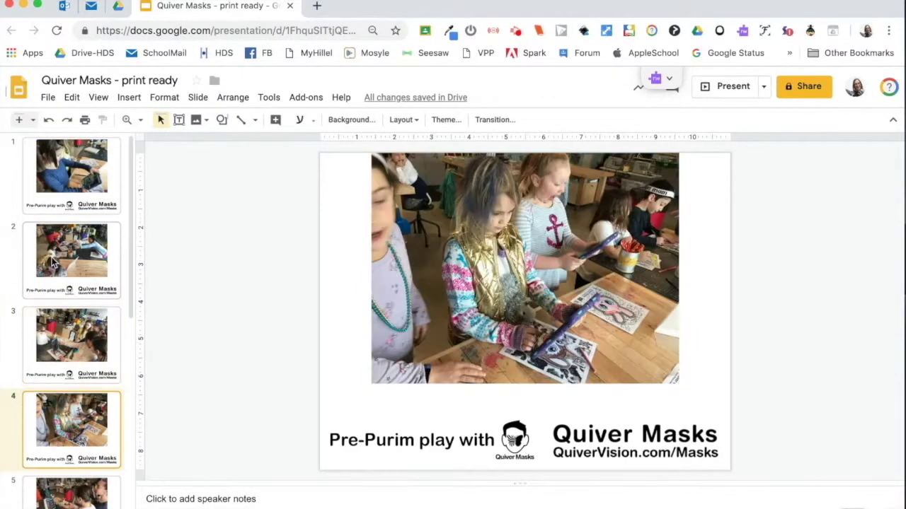
Open the presentation's file commands
click(48, 97)
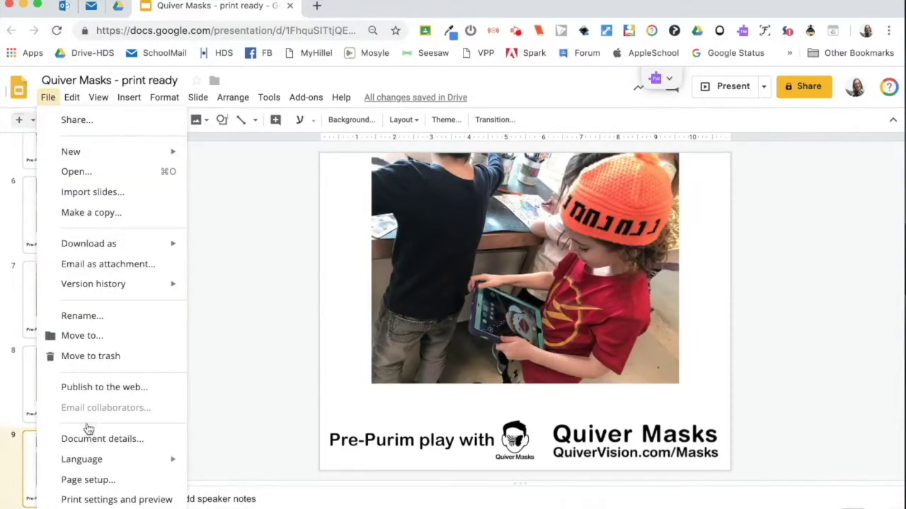